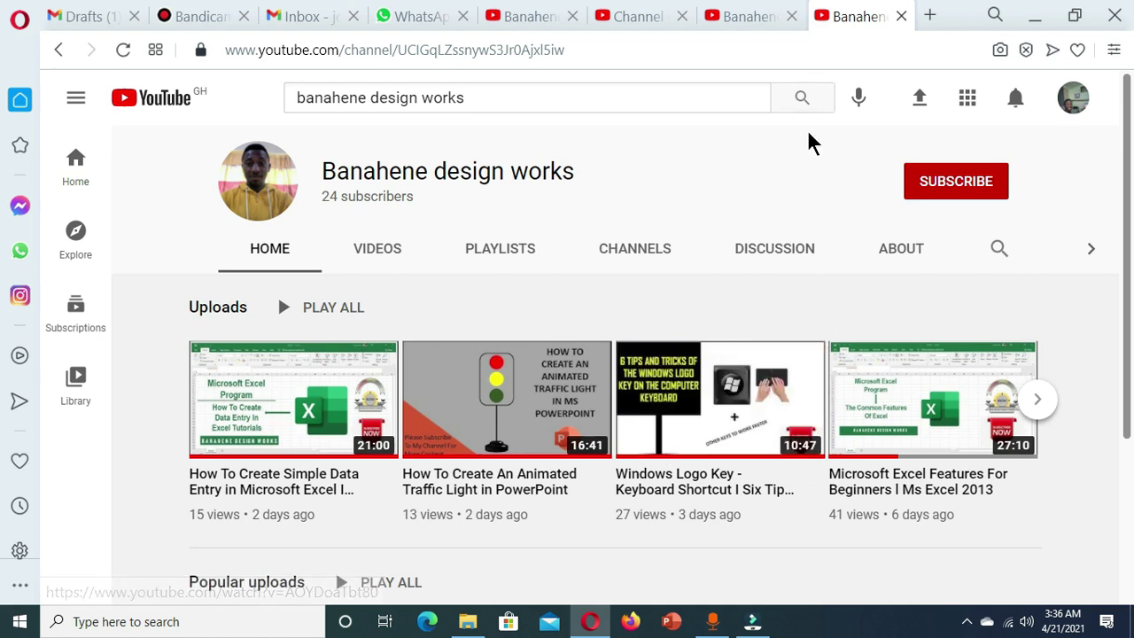
- Subscribe to the Banahene design works channel and choose its notification setting
left_click(951, 185)
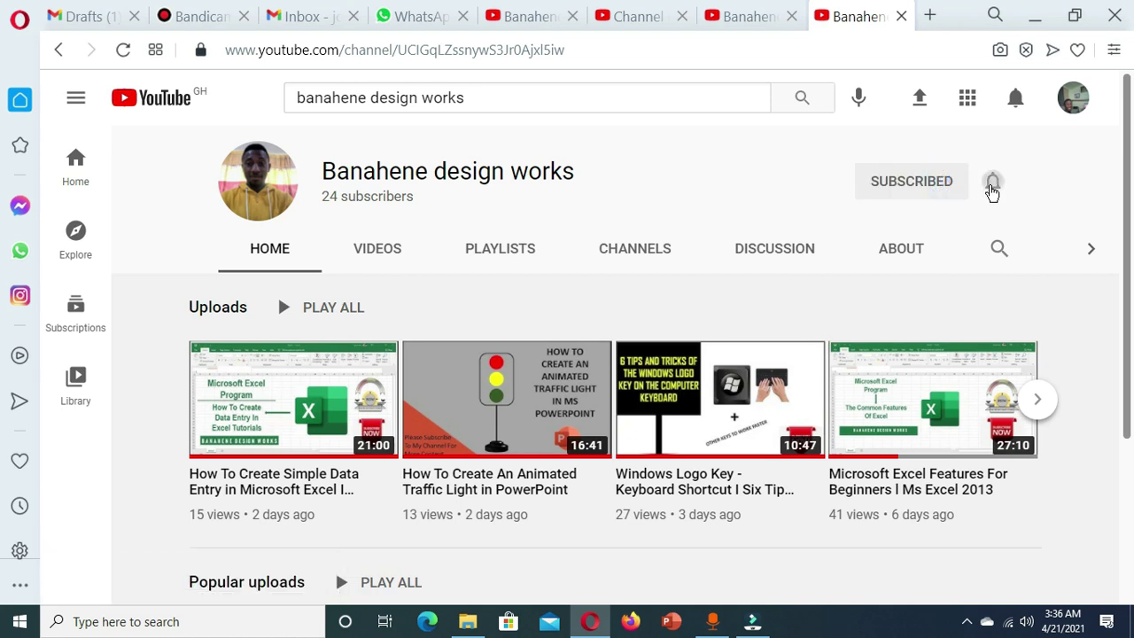
left_click(992, 182)
left_click(934, 232)
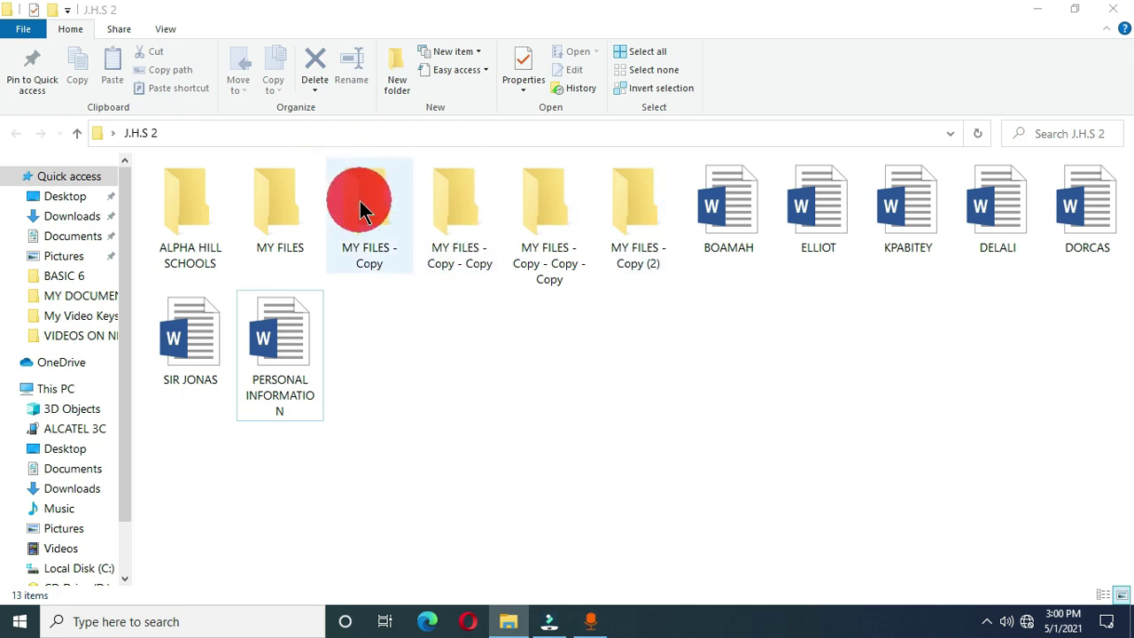
- In File Explorer, select the first Word document in the J.H.S 2 folder, view its available file actions, and clear the selection
left_click_drag(360, 201, 288, 226)
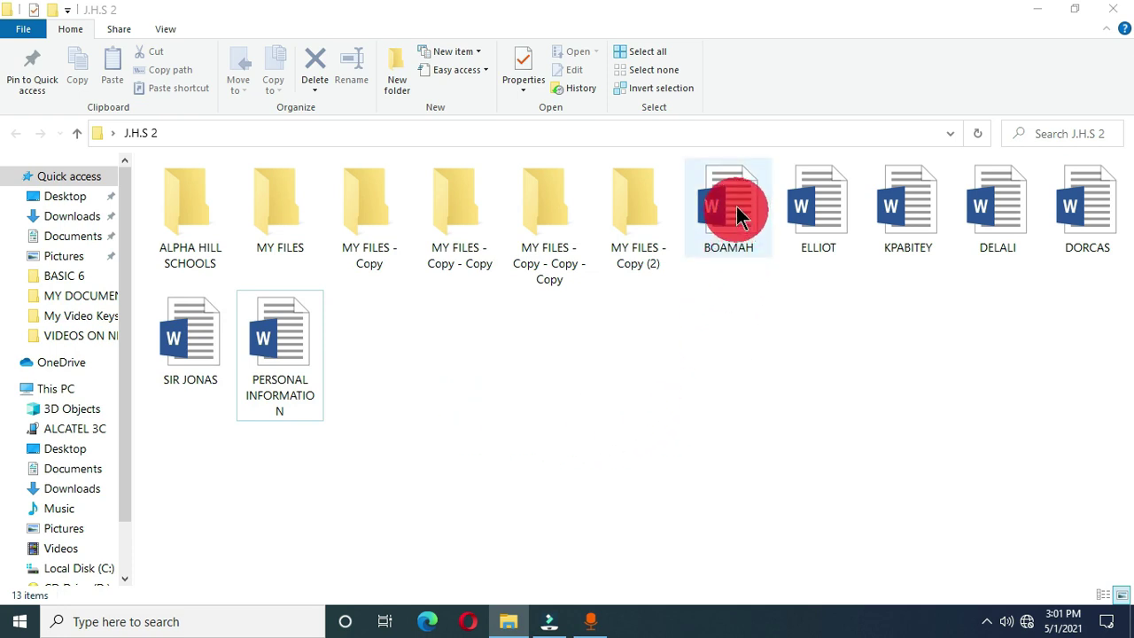
mouse_move(739, 215)
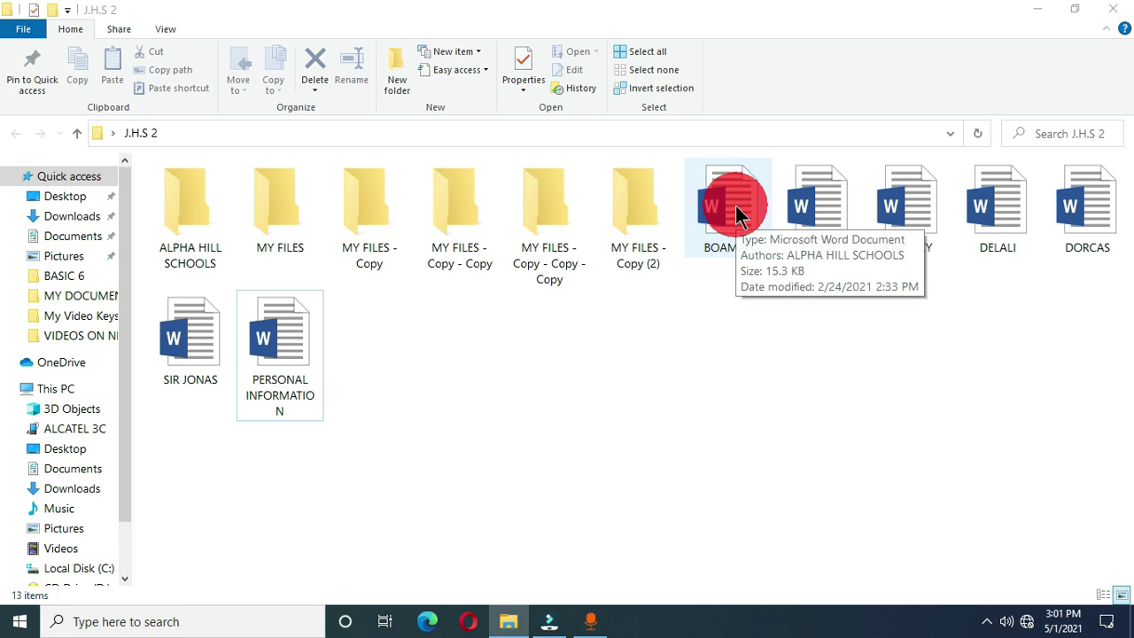
left_click(737, 215)
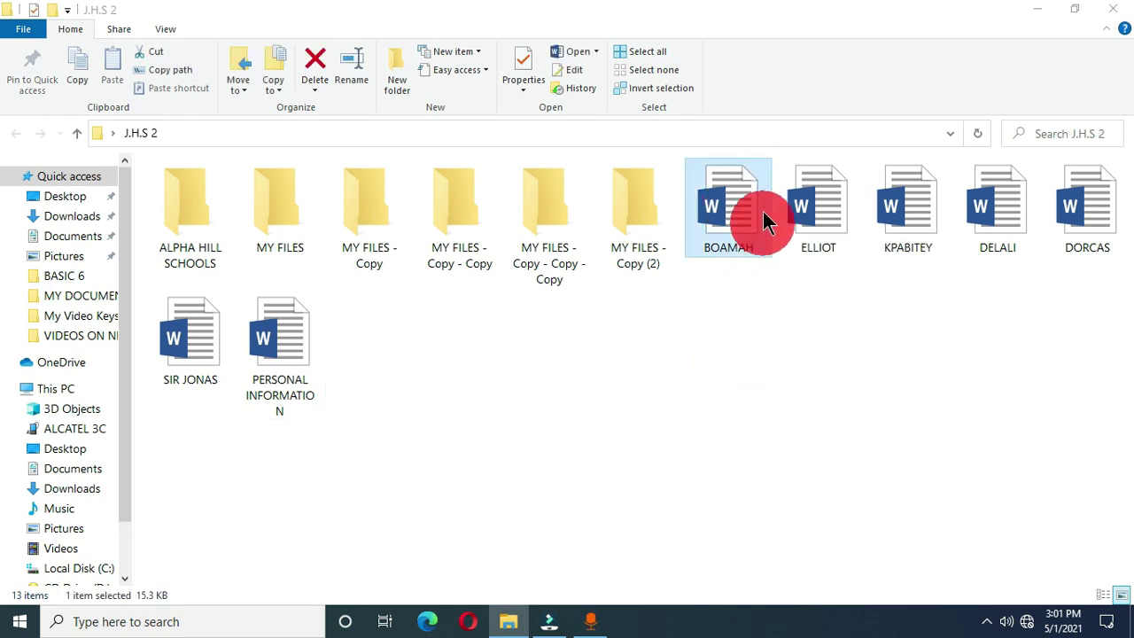
mouse_move(728, 215)
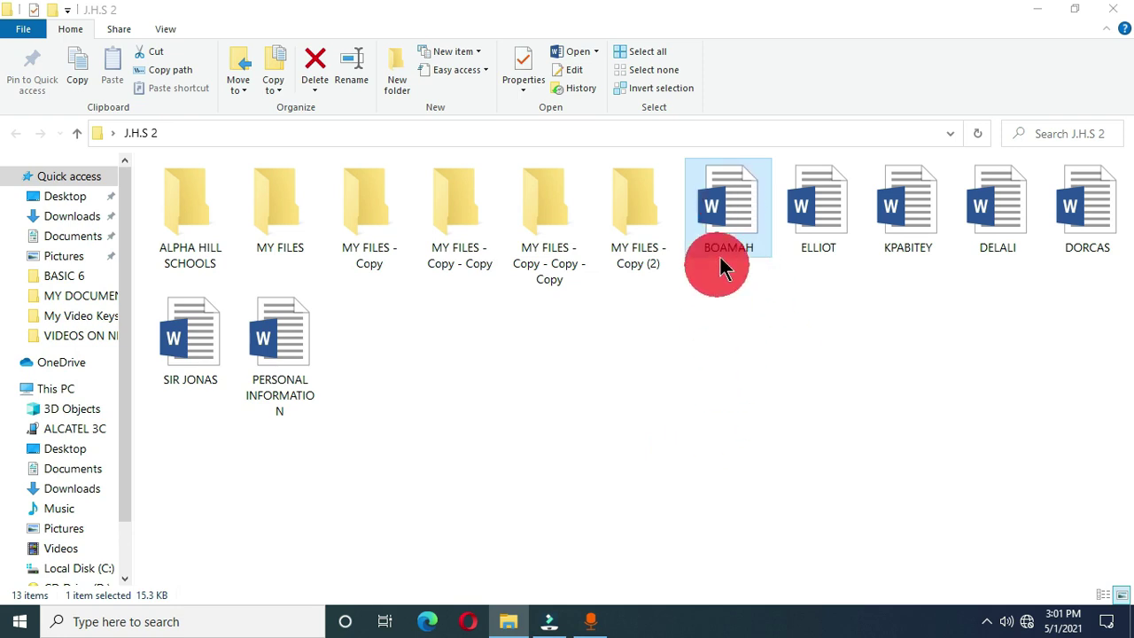
left_click_drag(732, 213, 729, 240)
double_click(722, 200)
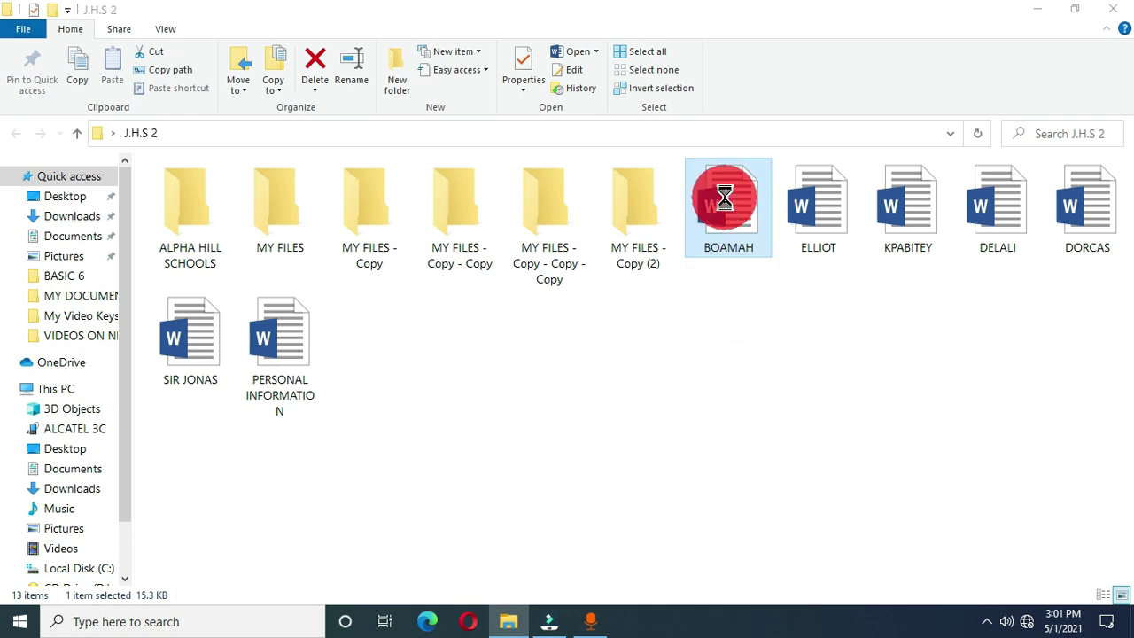
right_click(731, 265)
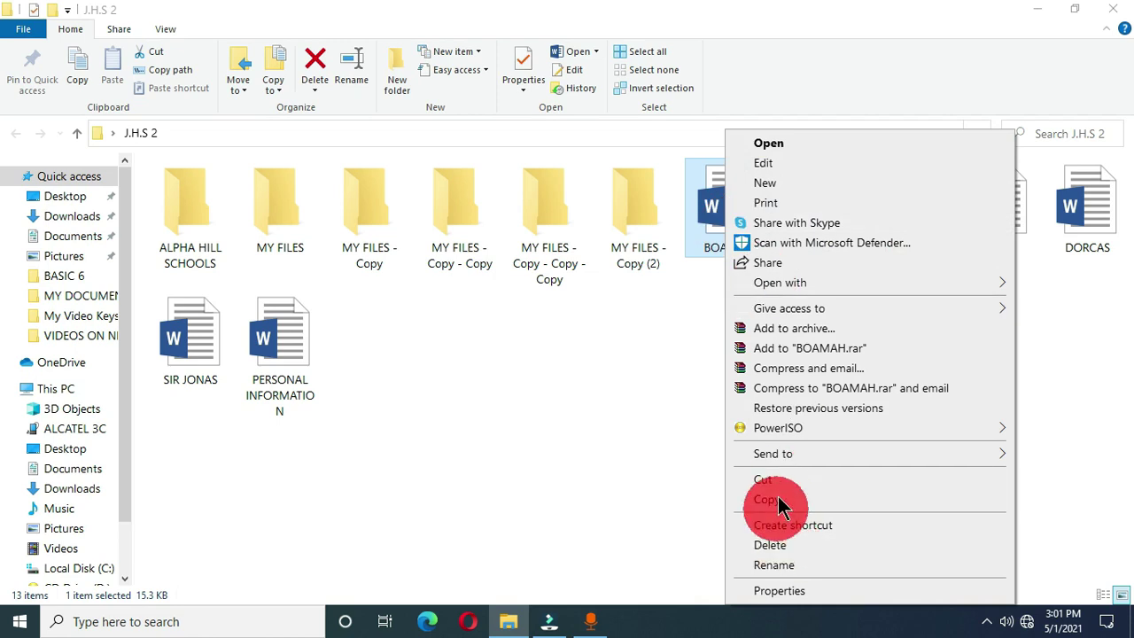
left_click(627, 385)
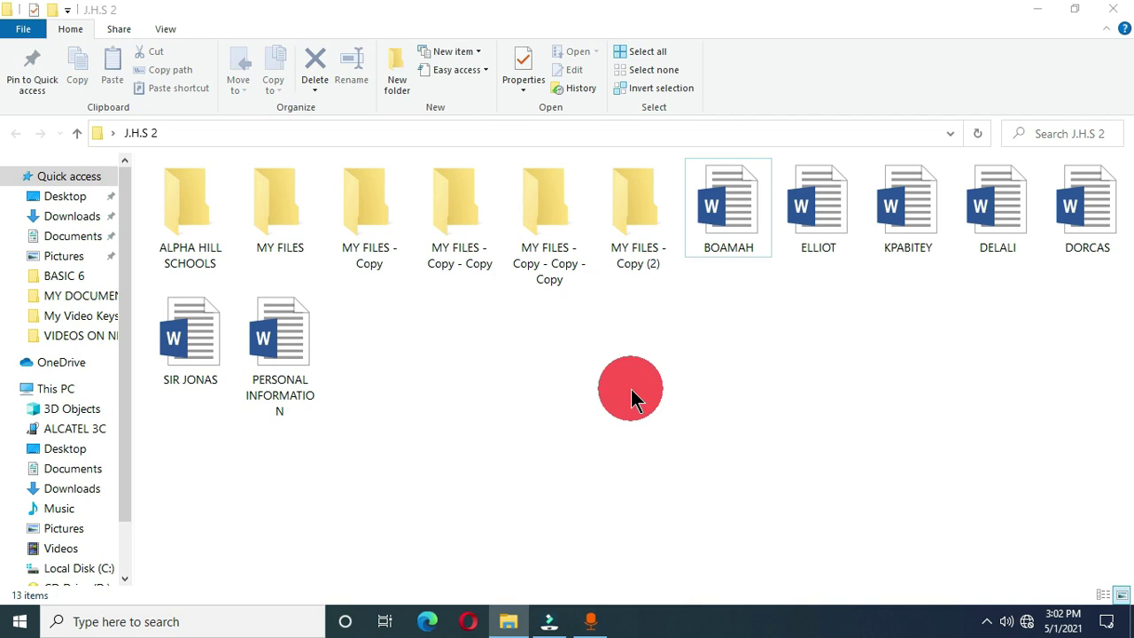
- Select the ALPHA HILL SCHOOLS, MY FILES, double-copy and triple-copy folders, PERSONAL INFORMATION and the first, third and fourth Word documents; clear the selection
left_click(728, 207)
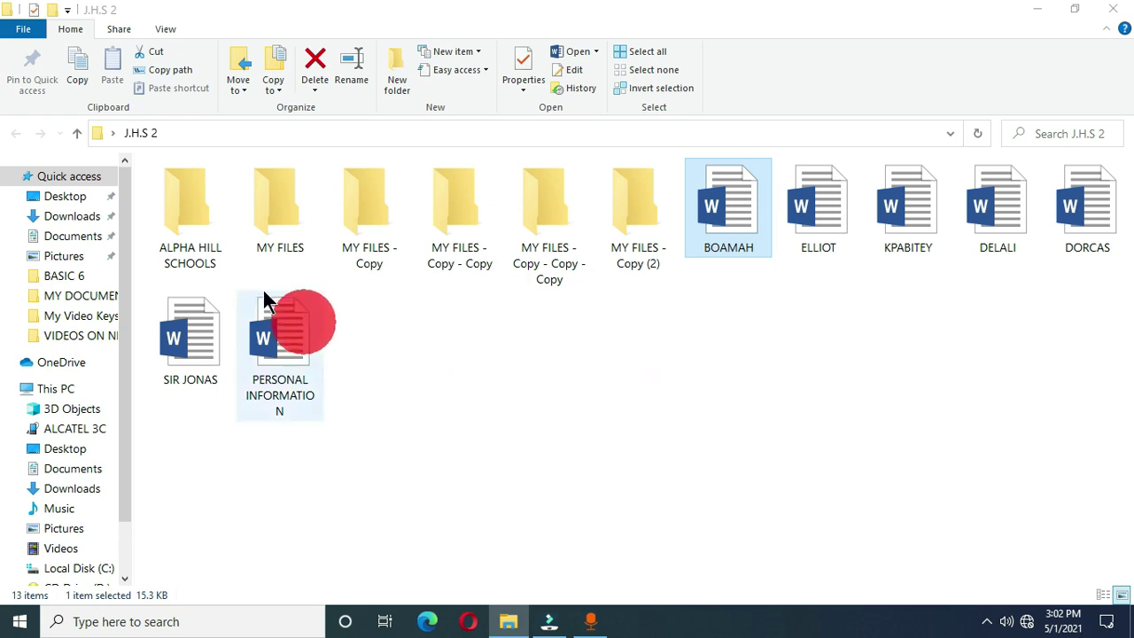
left_click(183, 199, "ctrl")
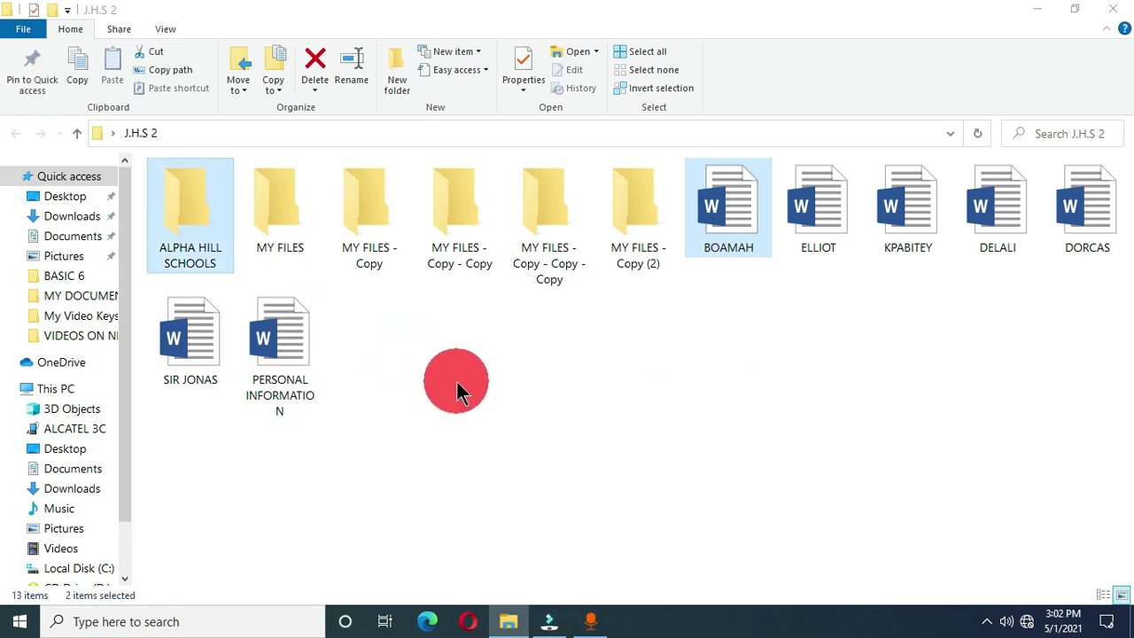
left_click(284, 354, "ctrl")
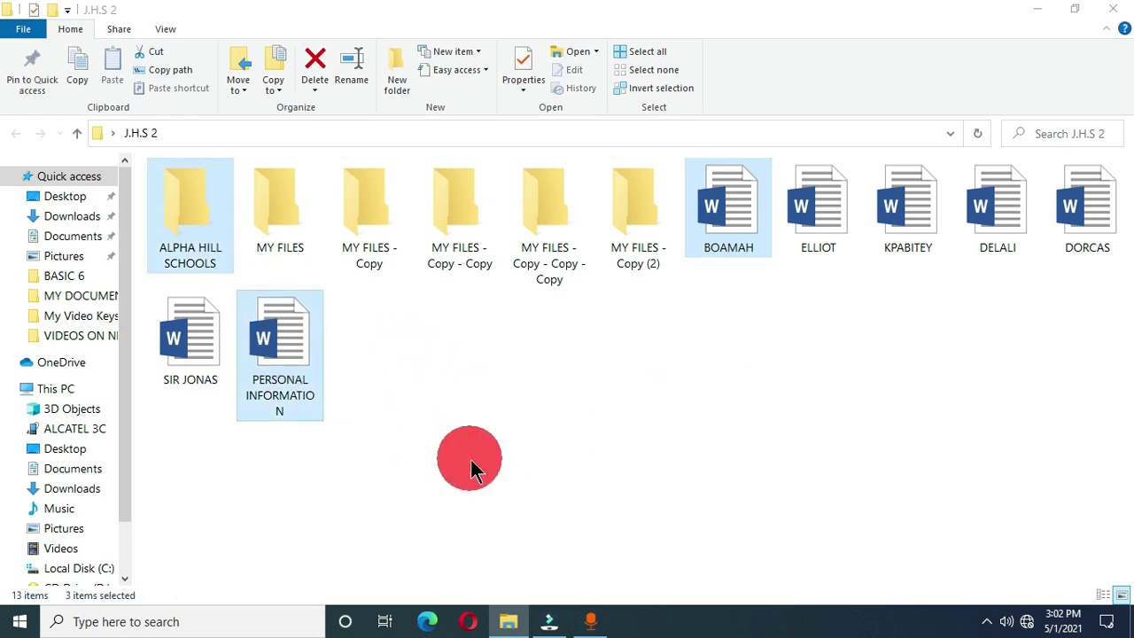
left_click(912, 209, "ctrl")
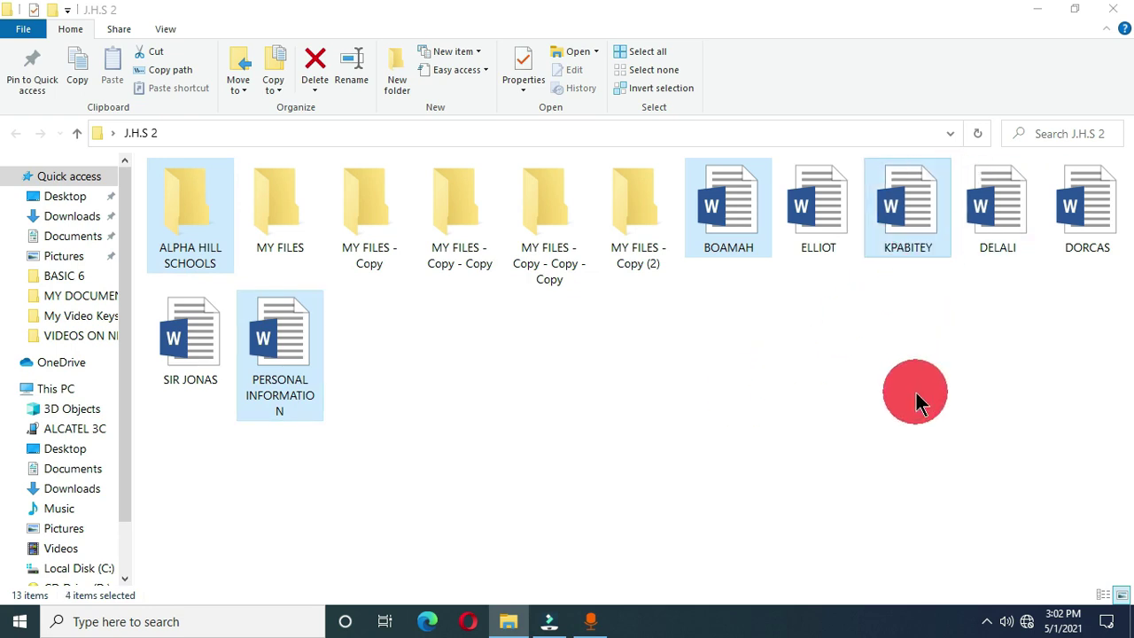
left_click(452, 199, "ctrl")
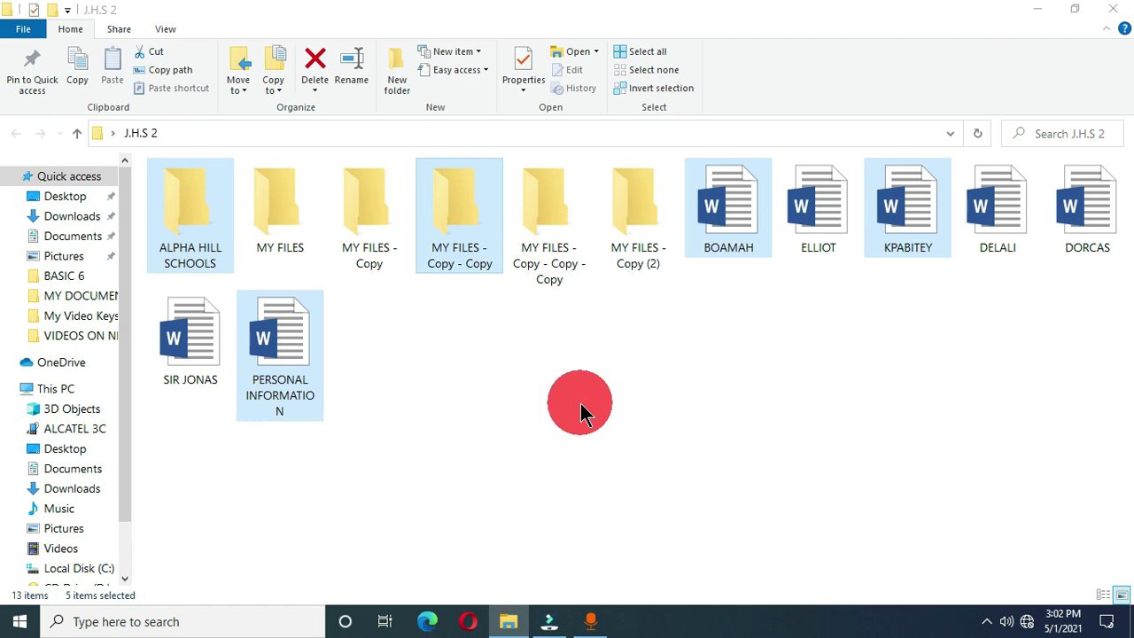
left_click(279, 217, "ctrl")
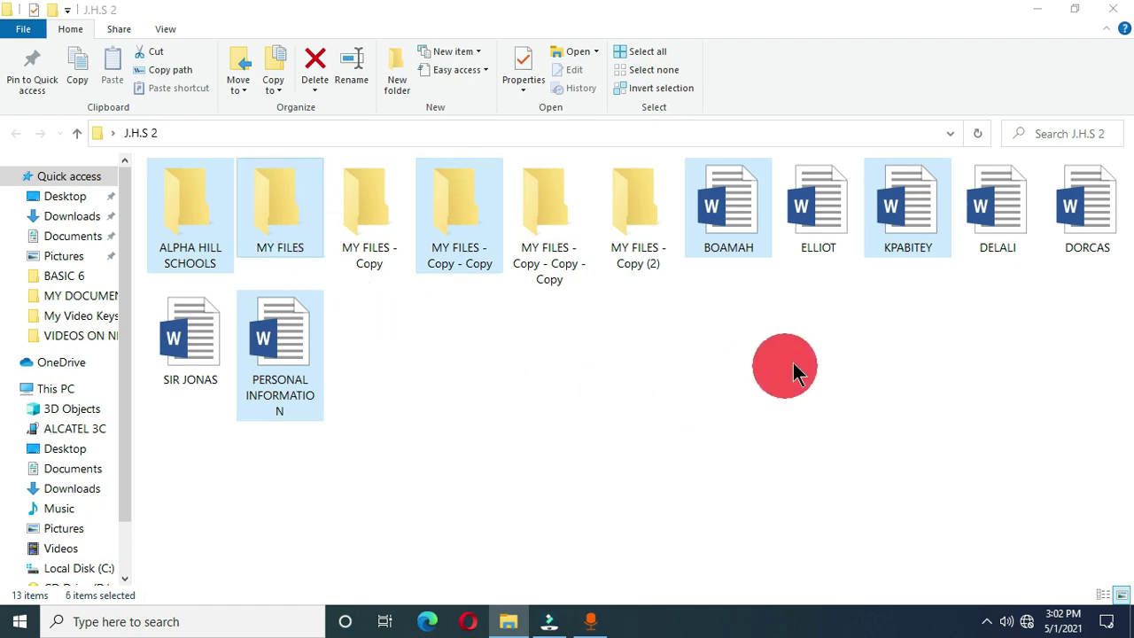
left_click(1005, 217, "ctrl")
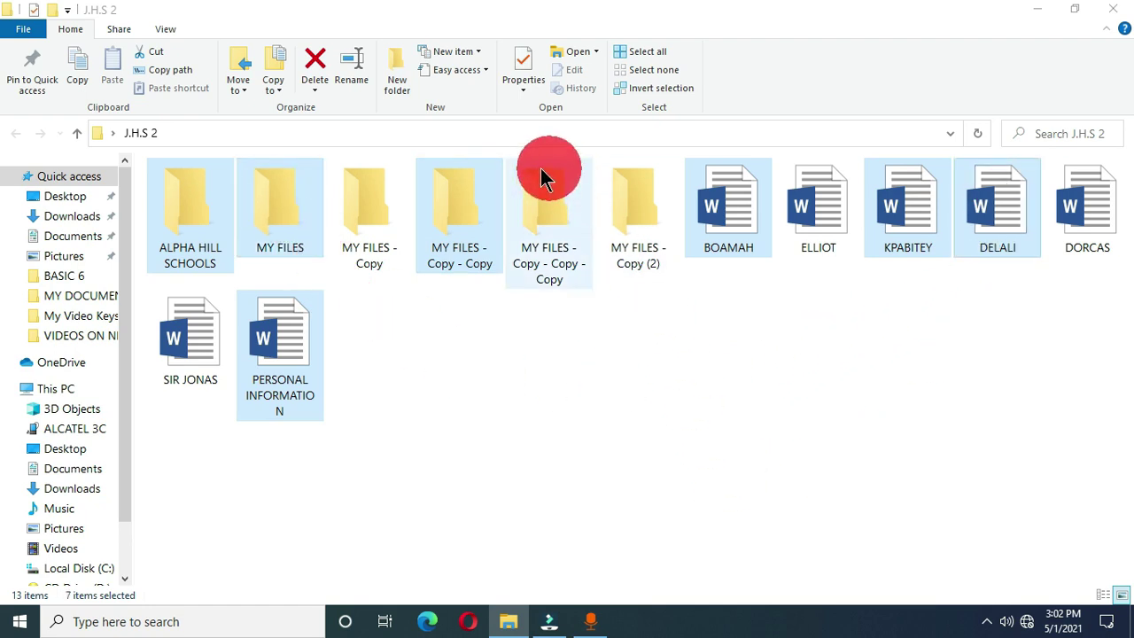
left_click(546, 208, "ctrl")
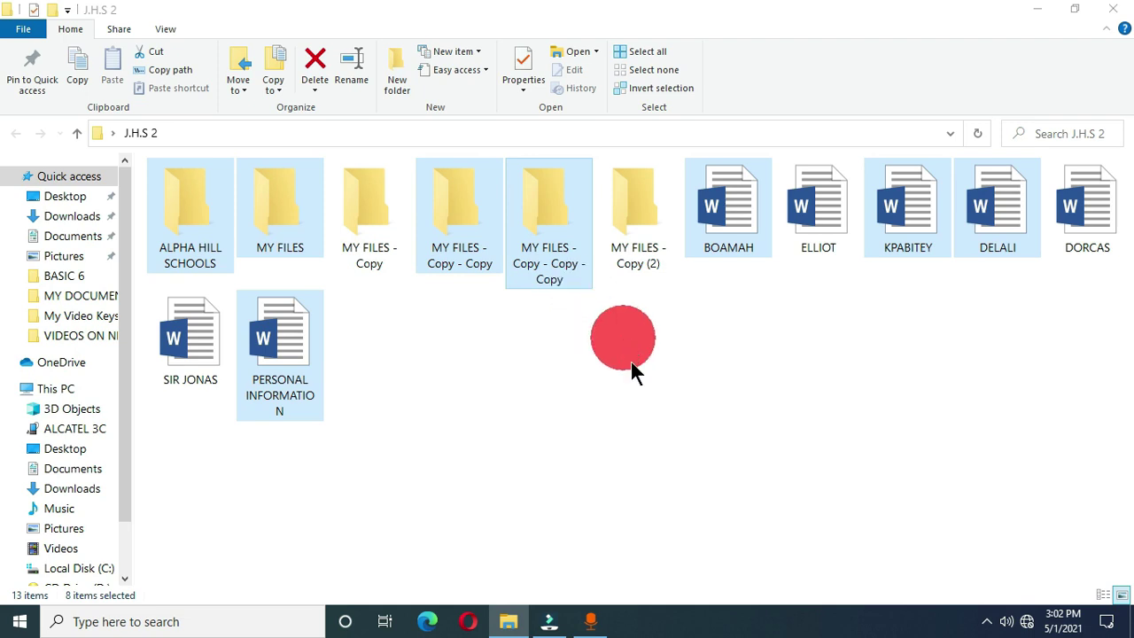
left_click(521, 416)
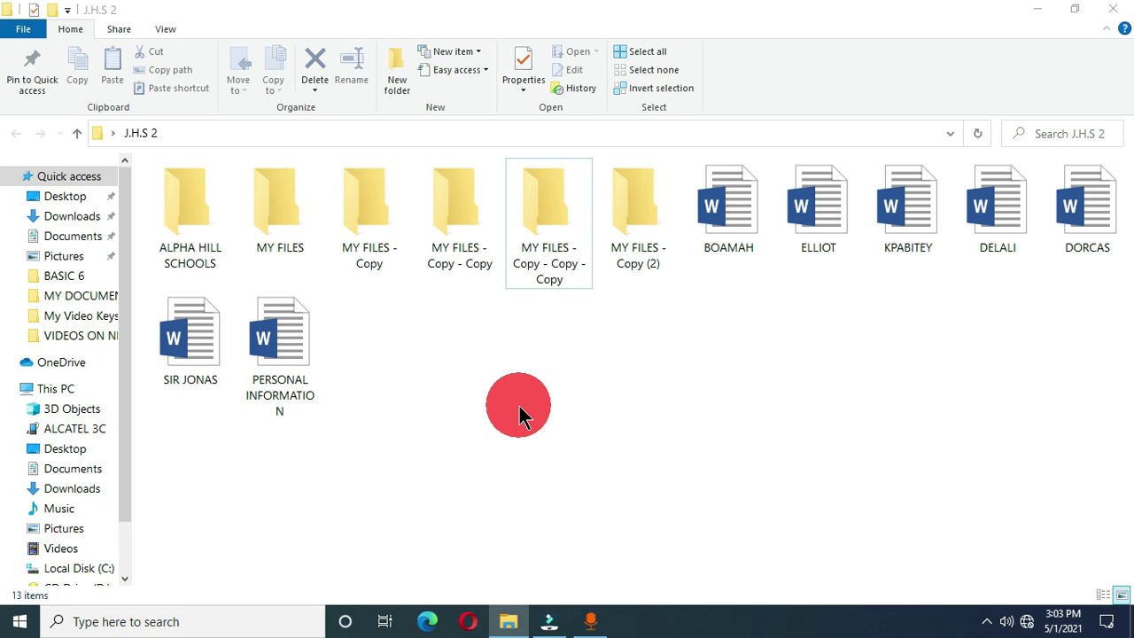
- Select the consecutive range of folders from ALPHA HILL SCHOOLS to MY FILES - Copy (2), and clear the selection
left_click(184, 206)
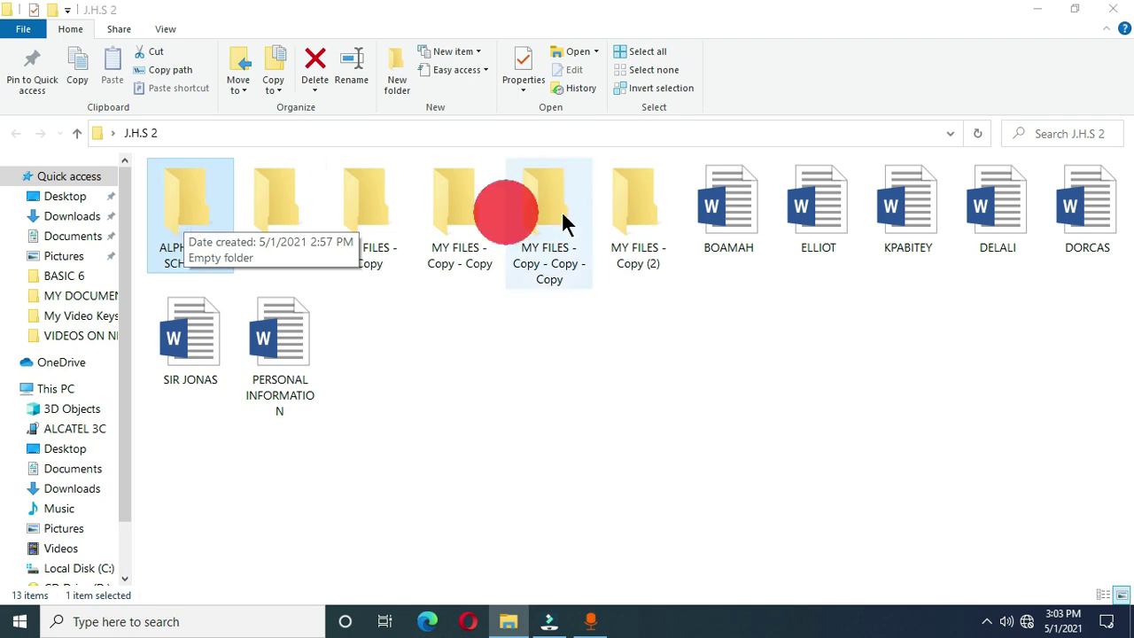
left_click(649, 217, "shift")
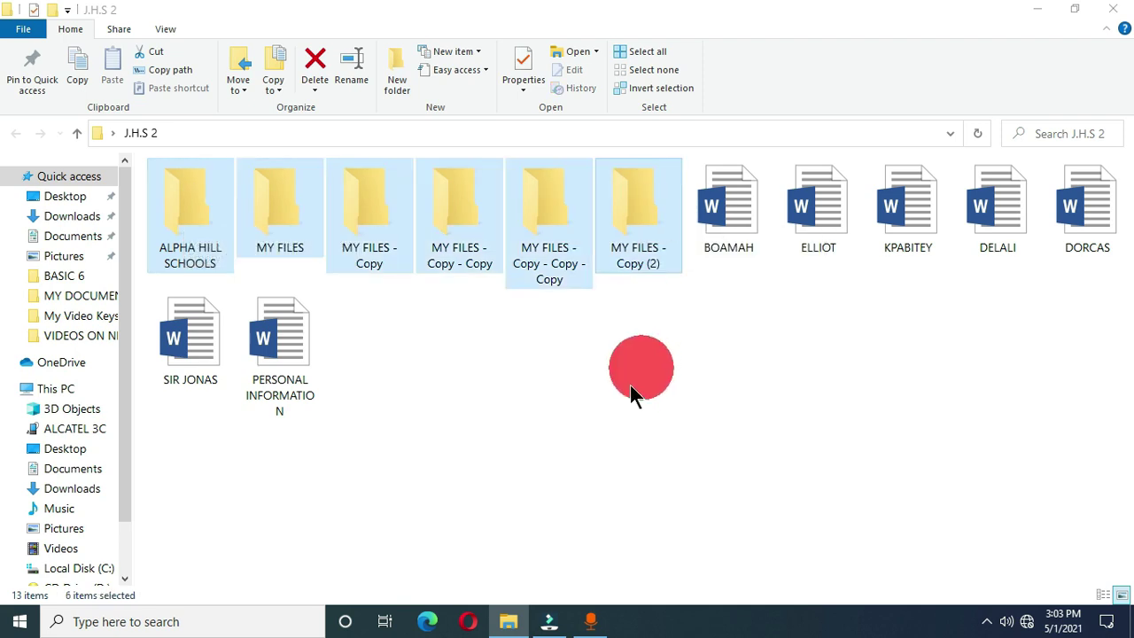
mouse_move(190, 221)
left_mouse_down()
mouse_move(544, 309)
mouse_move(562, 242)
mouse_move(294, 219)
mouse_move(474, 208)
mouse_move(364, 197)
mouse_move(405, 198)
mouse_move(427, 214)
left_mouse_up()
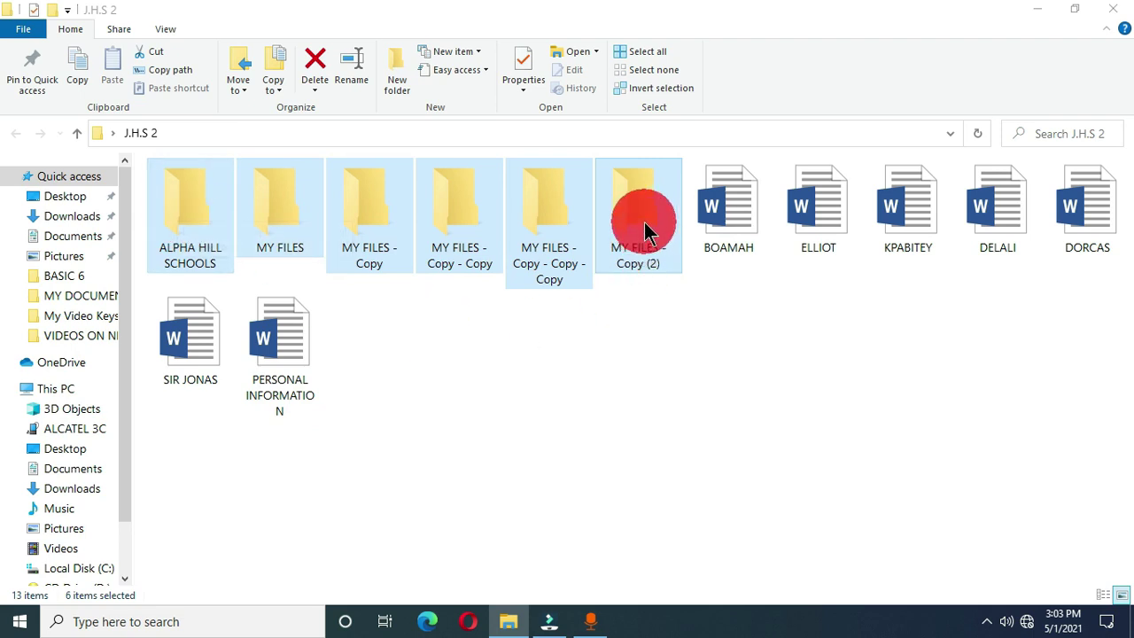
left_click(630, 389)
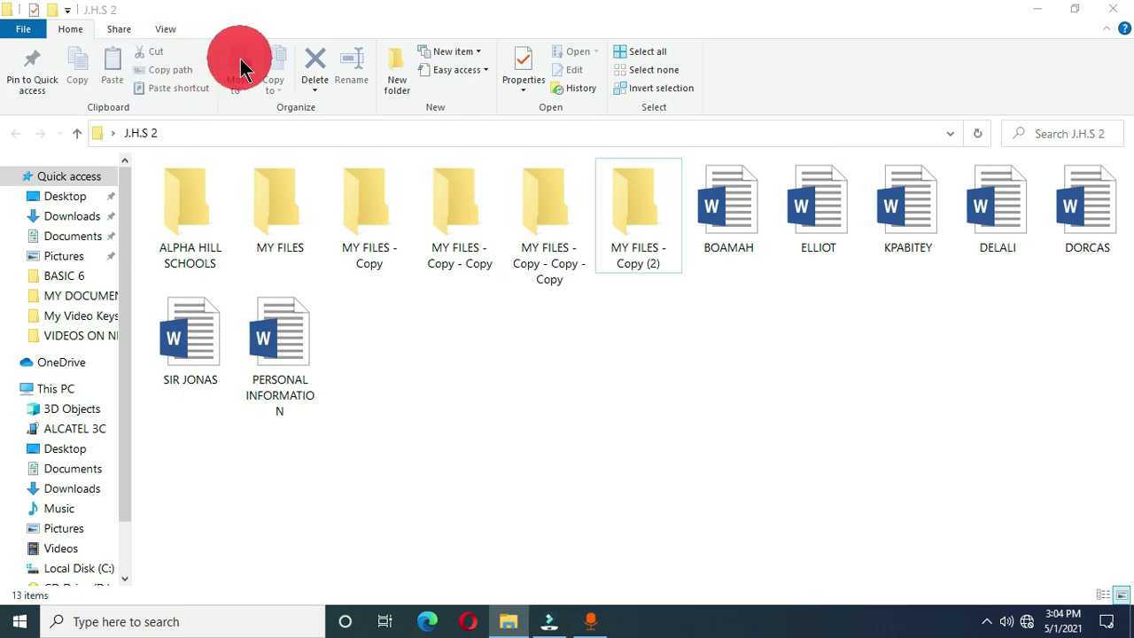
- Select all items in the J.H.S 2 folder three times, clearing the selection after each time
left_click(649, 53)
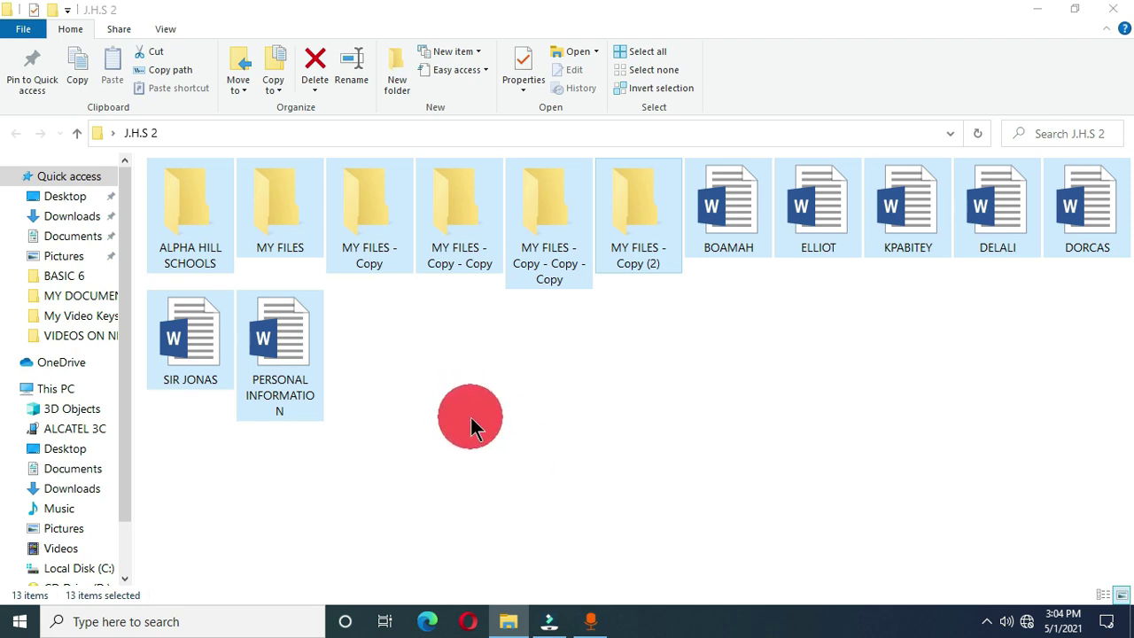
left_click(502, 376)
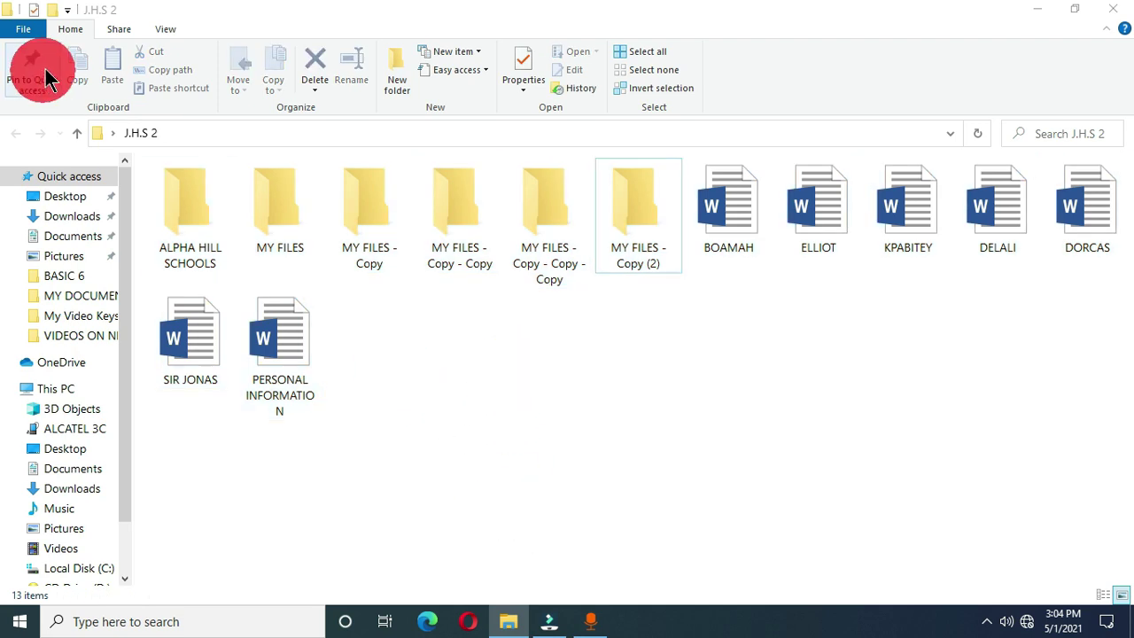
left_click(649, 50)
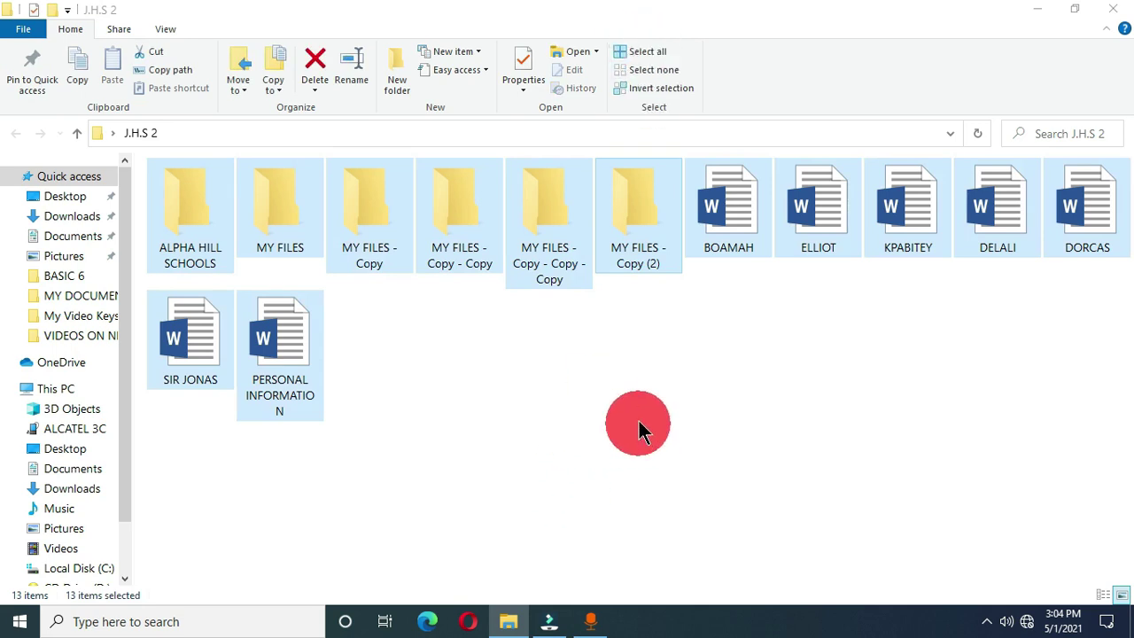
left_click(634, 371)
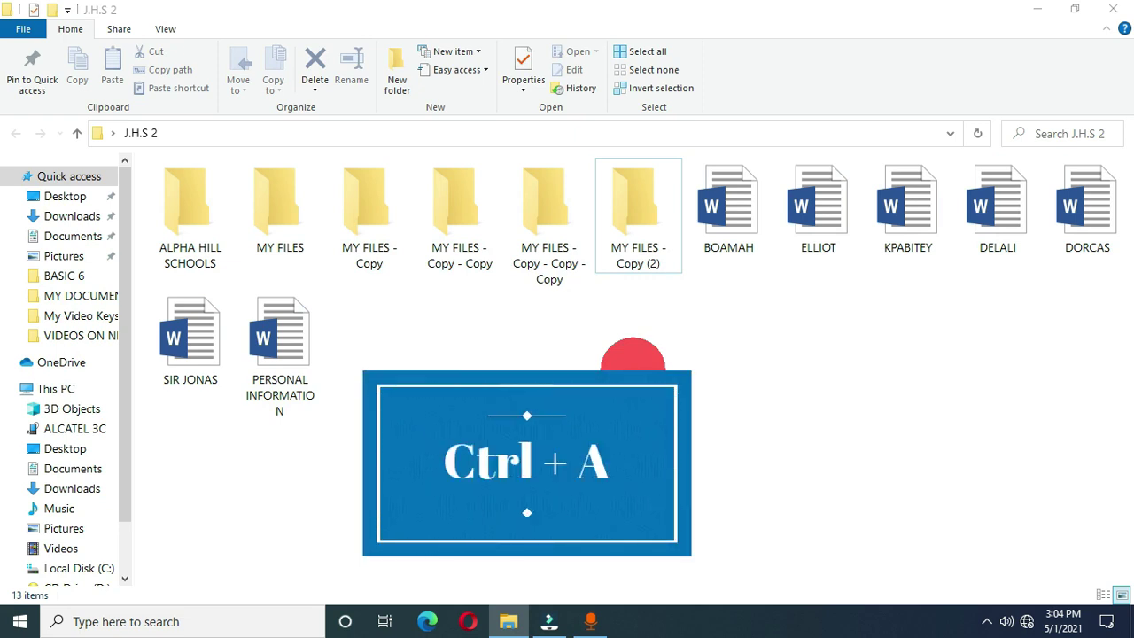
key("ctrl+a")
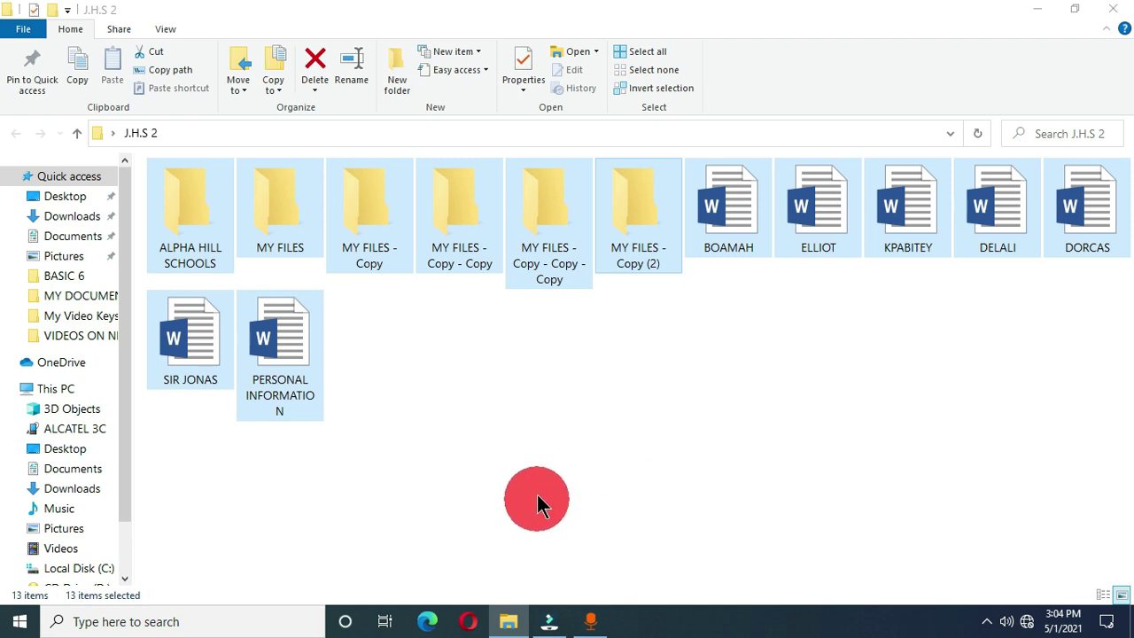
left_click(561, 411)
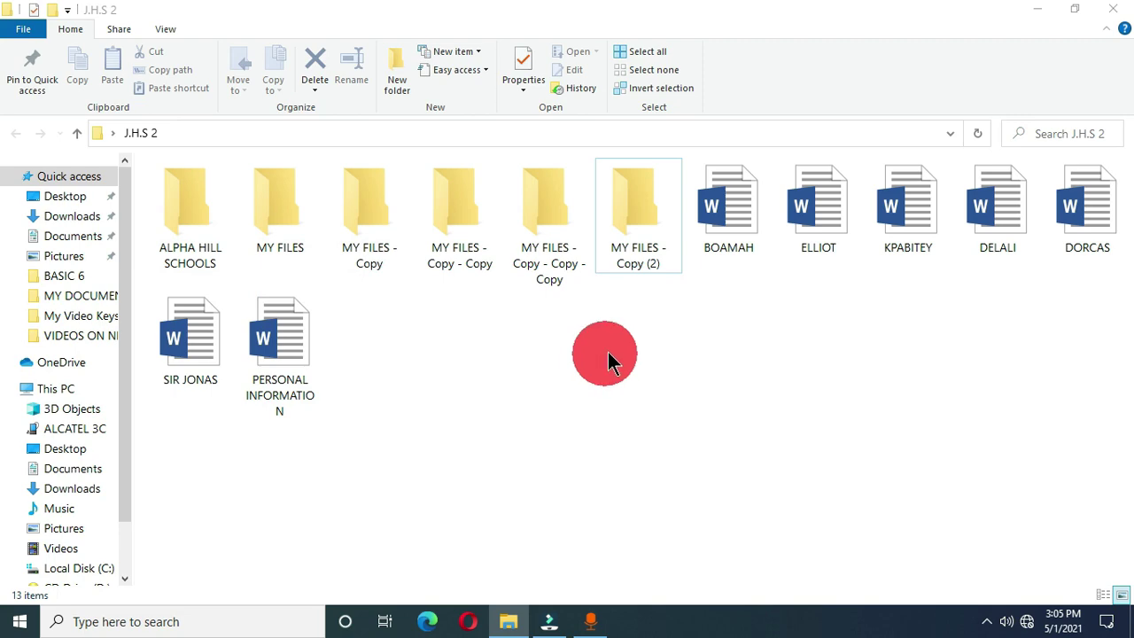
- Search Windows for "FO", open the search options for files and folders, and move the File Explorer Options dialog clear of the window edge
left_click(19, 625)
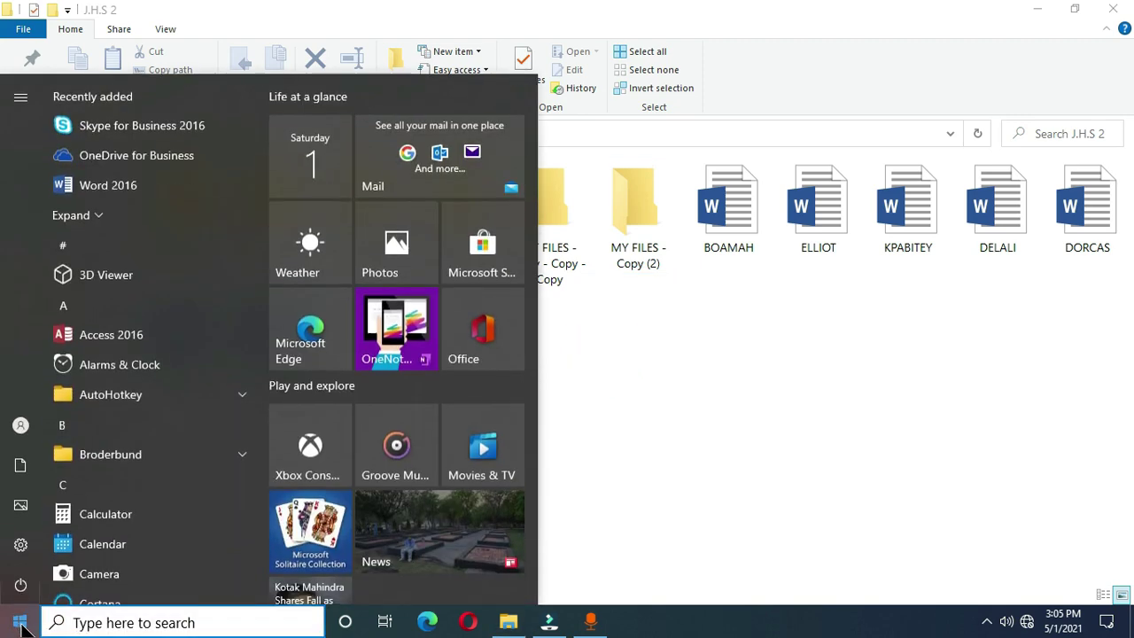
left_click(141, 622)
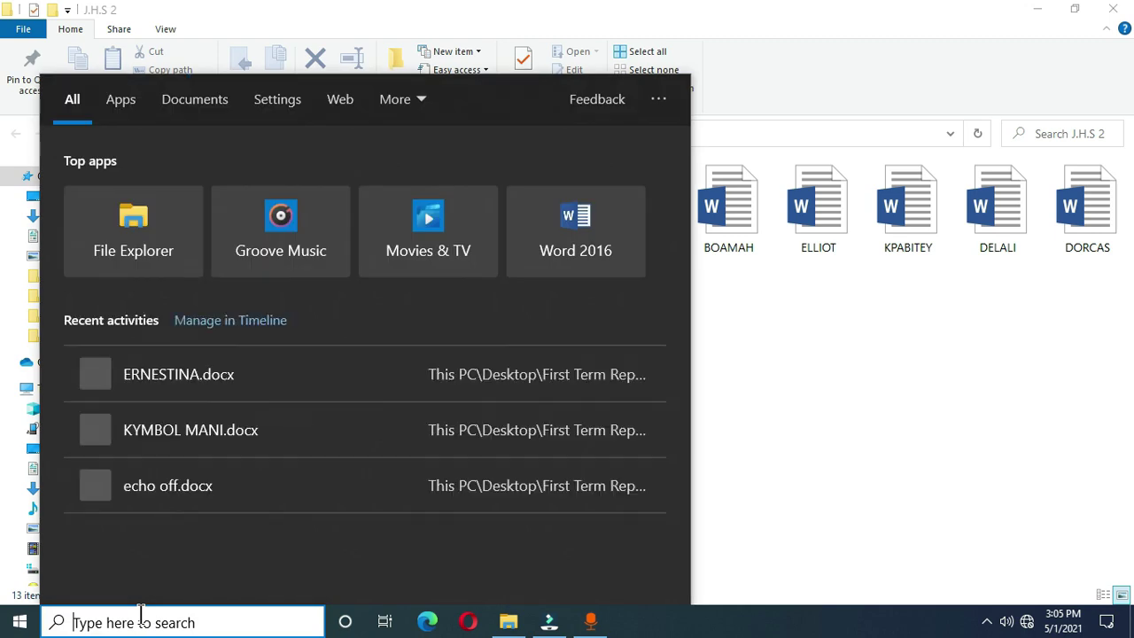
type("FO")
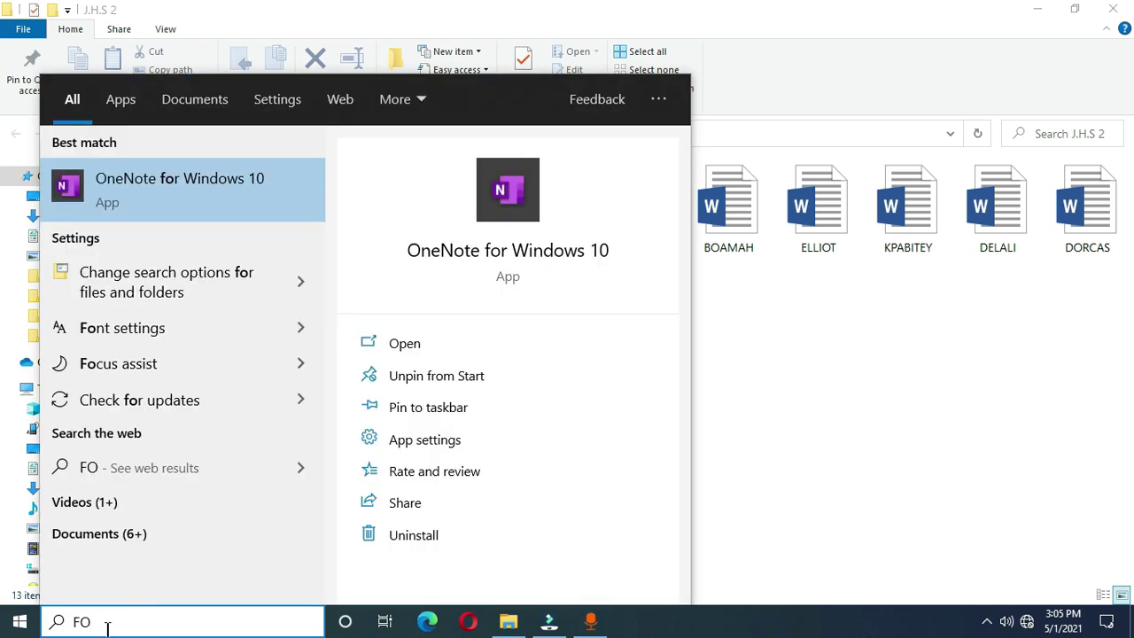
left_click(159, 291)
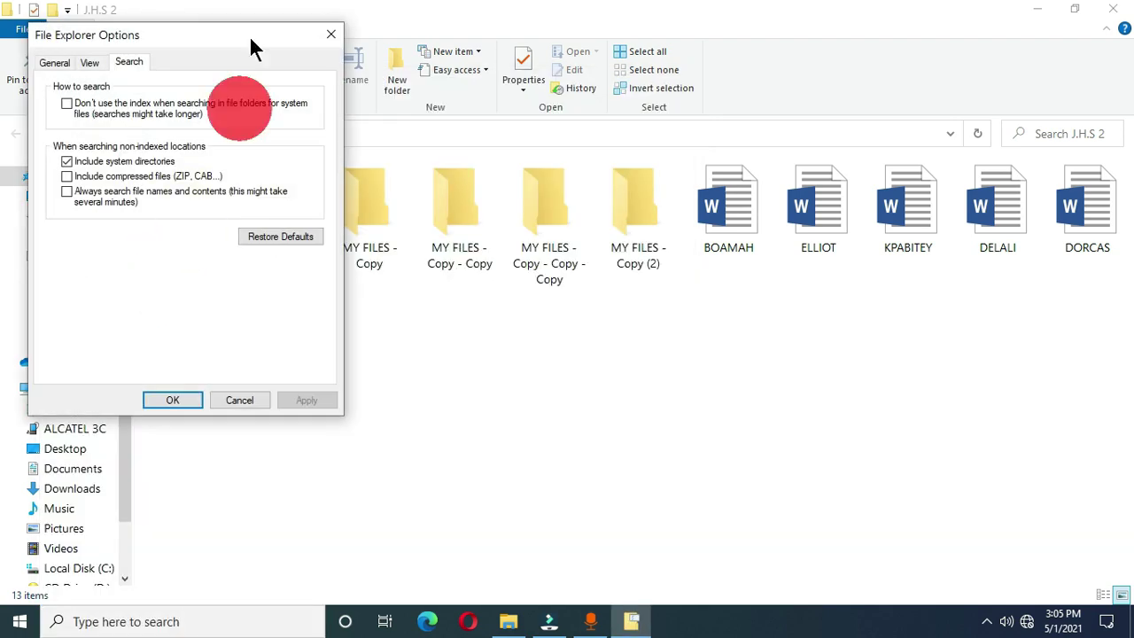
left_click_drag(194, 33, 340, 96)
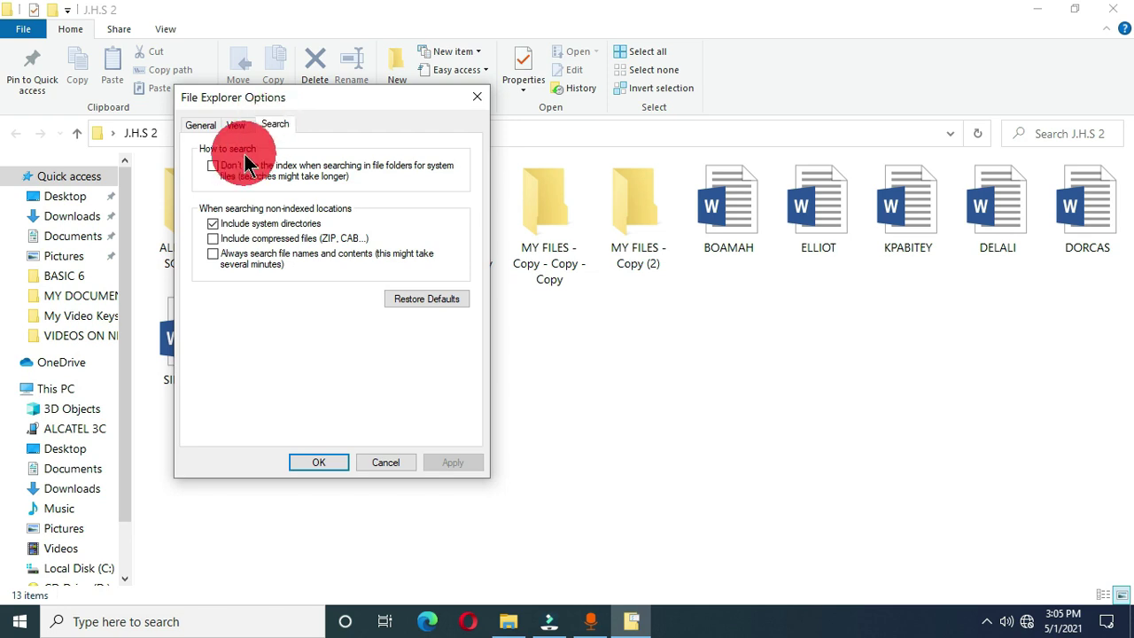
- Enable "Use check boxes to select items" in the advanced view settings, apply the change and close File Explorer Options
left_click(235, 127)
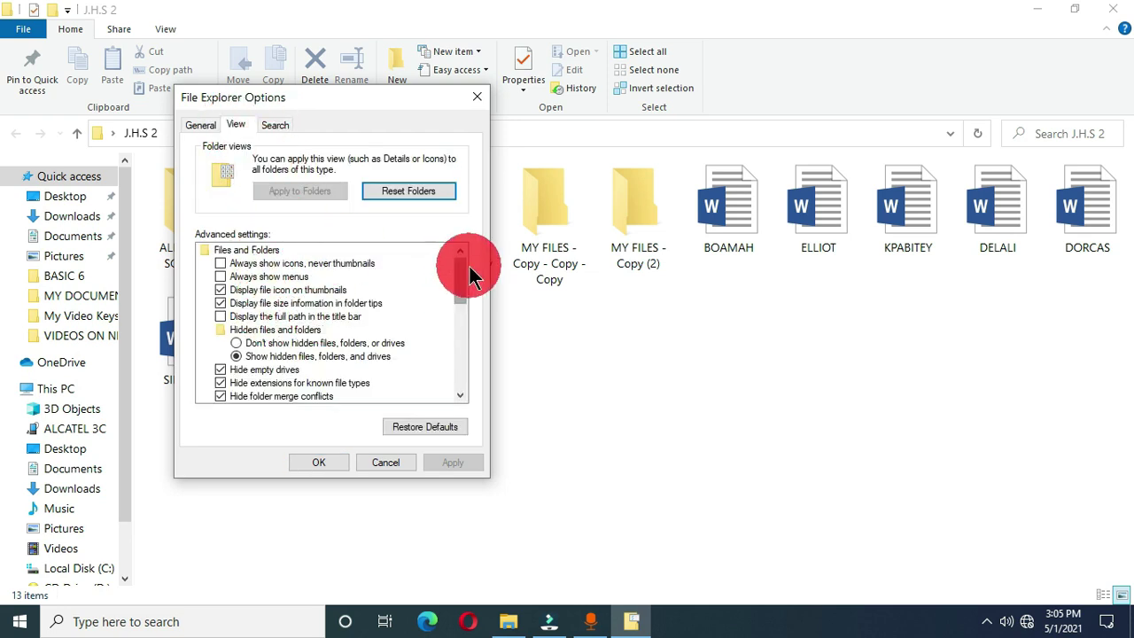
left_click_drag(461, 279, 460, 338)
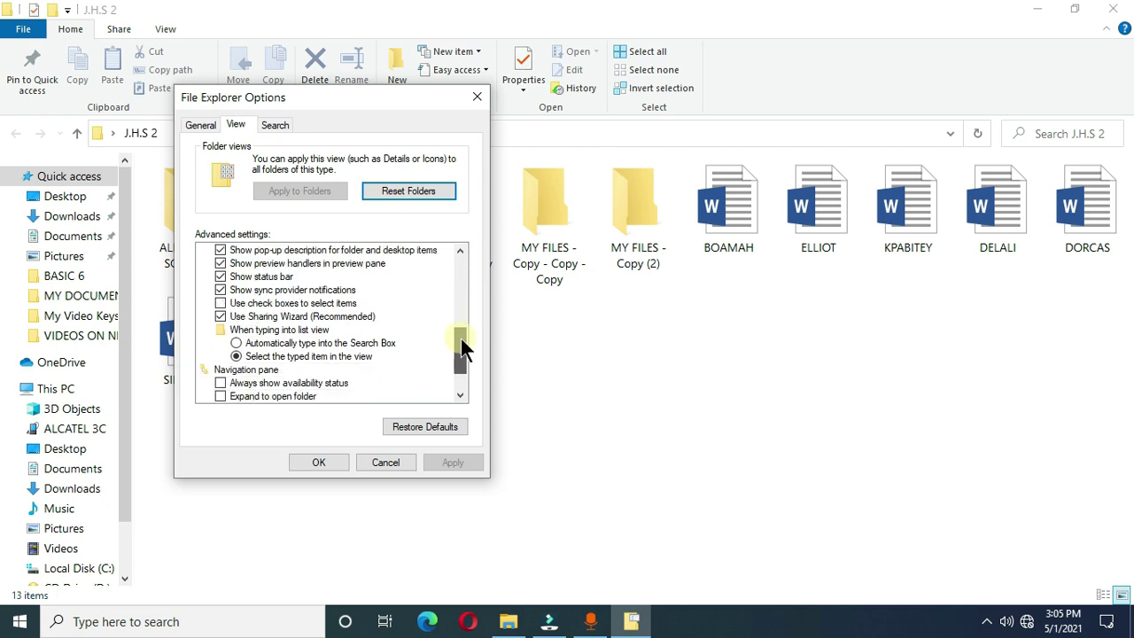
left_click(222, 303)
left_click(447, 462)
left_click(316, 462)
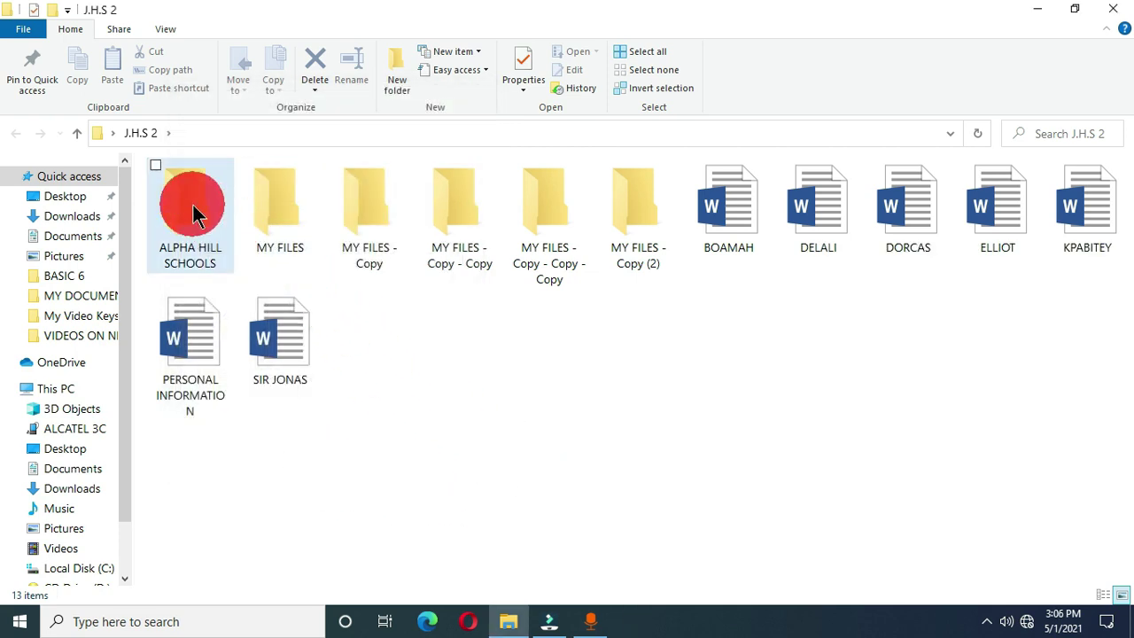
- Tick the item check boxes of ALPHA HILL SCHOOLS, MY FILES - Copy (2) and the second Word document, and clear the selection
left_click(155, 165)
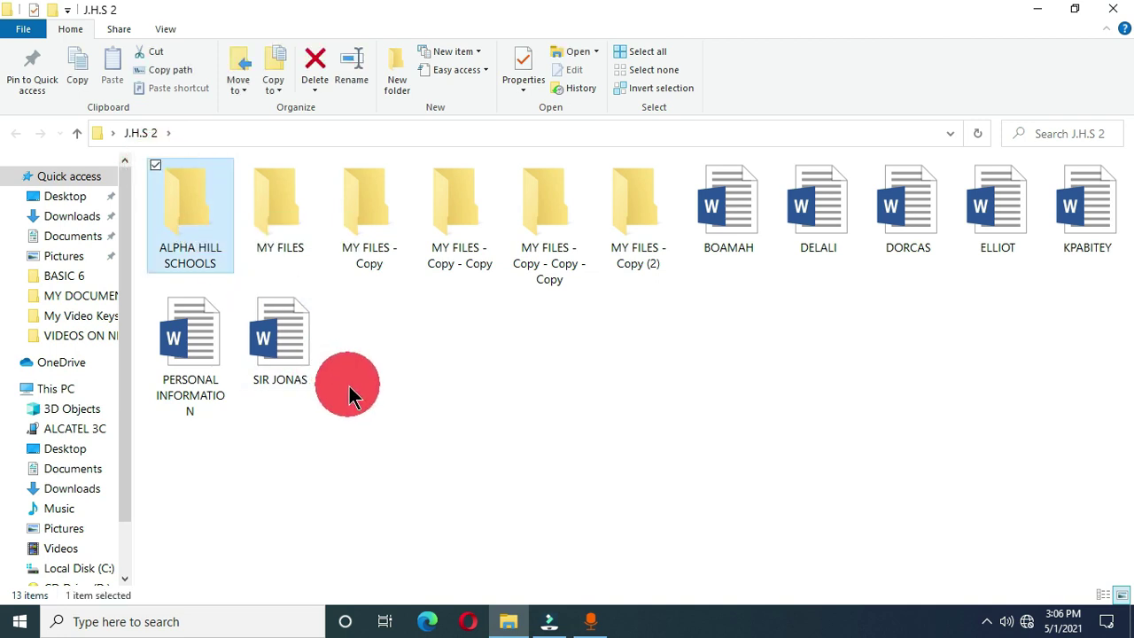
left_click(602, 165)
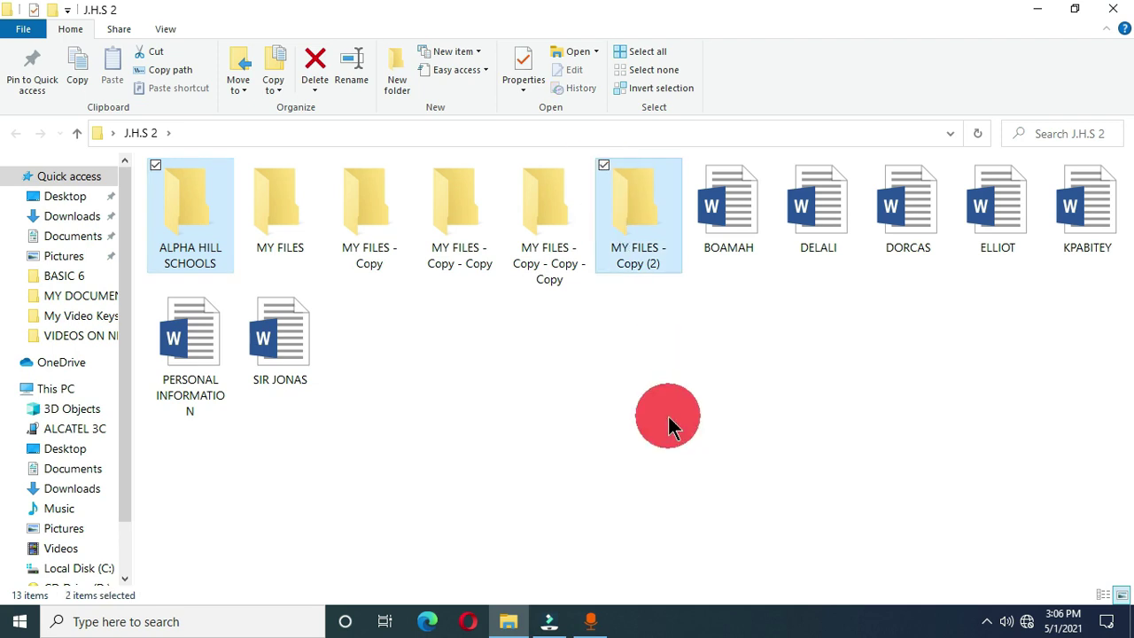
left_click(782, 166)
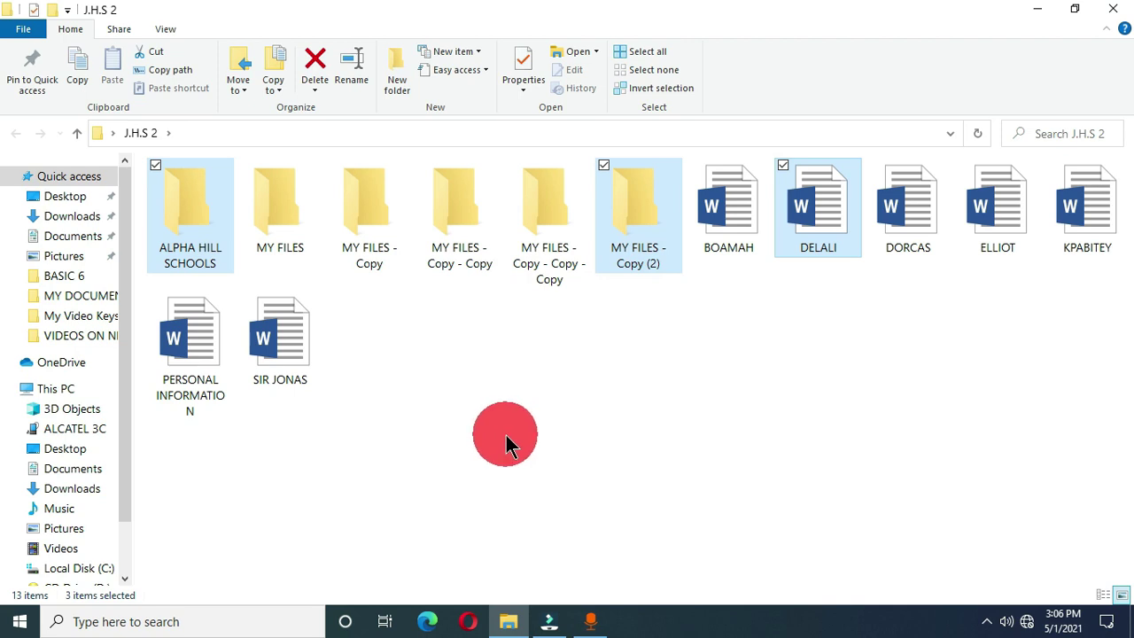
left_click(766, 453)
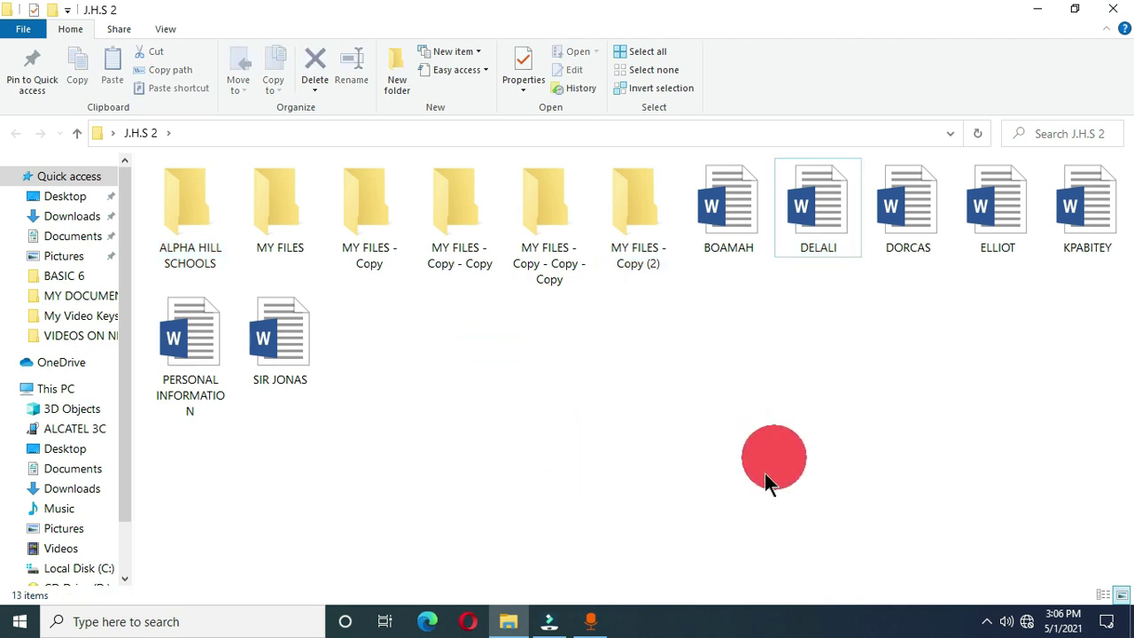